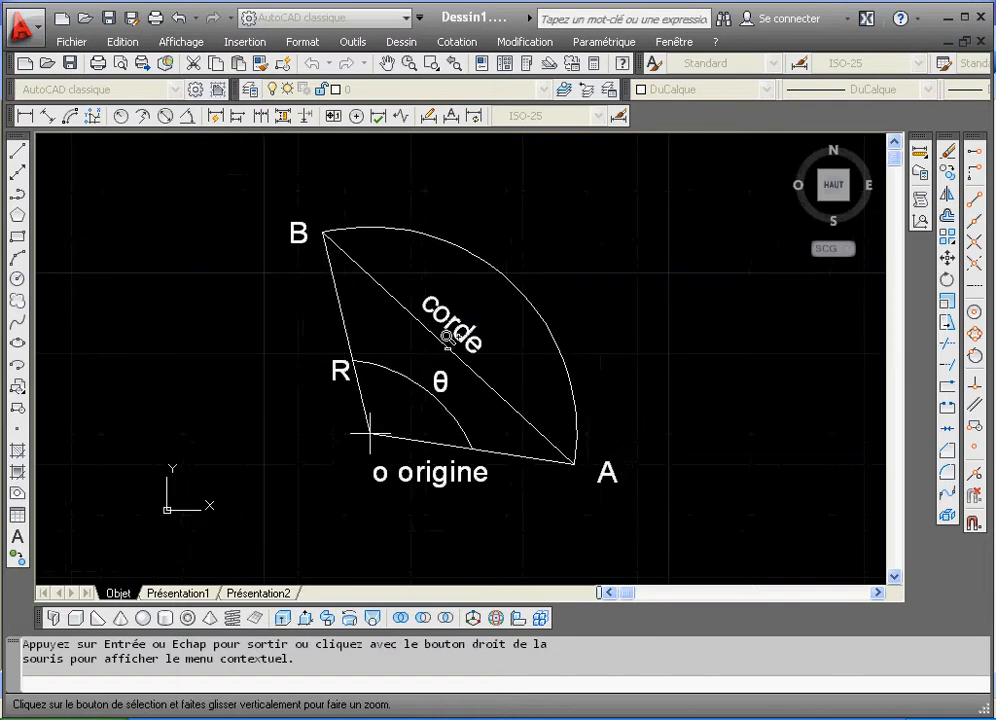
Step: With ortho mode on, draw an L beside the labelled arc figure from two connected lines, 1 unit down and 1 unit right
right_click(422, 245)
left_click(432, 252)
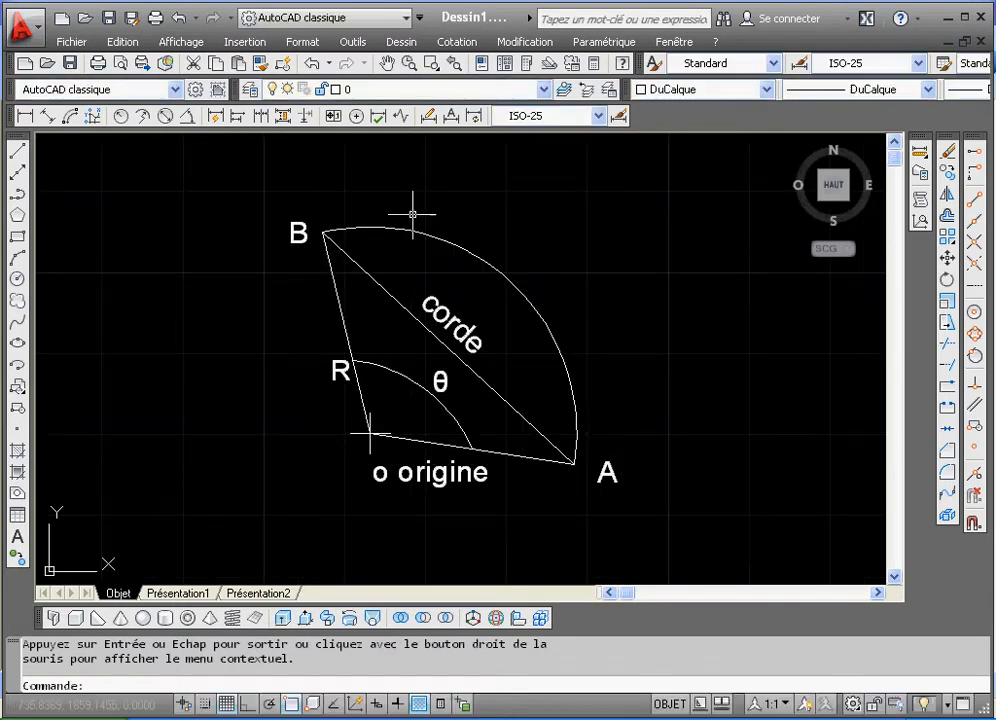
left_click(387, 63)
mouse_move(427, 335)
left_mouse_down()
mouse_move(493, 352)
mouse_move(596, 351)
mouse_move(618, 391)
mouse_move(625, 381)
left_mouse_up()
right_click(625, 381)
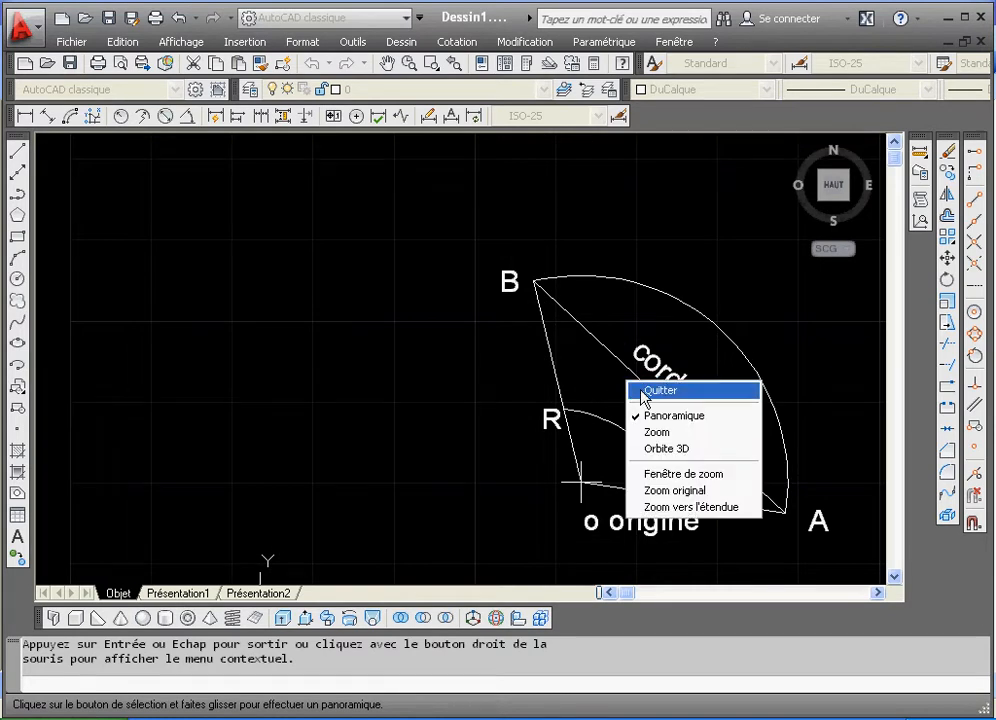
left_click(655, 389)
left_click(17, 152)
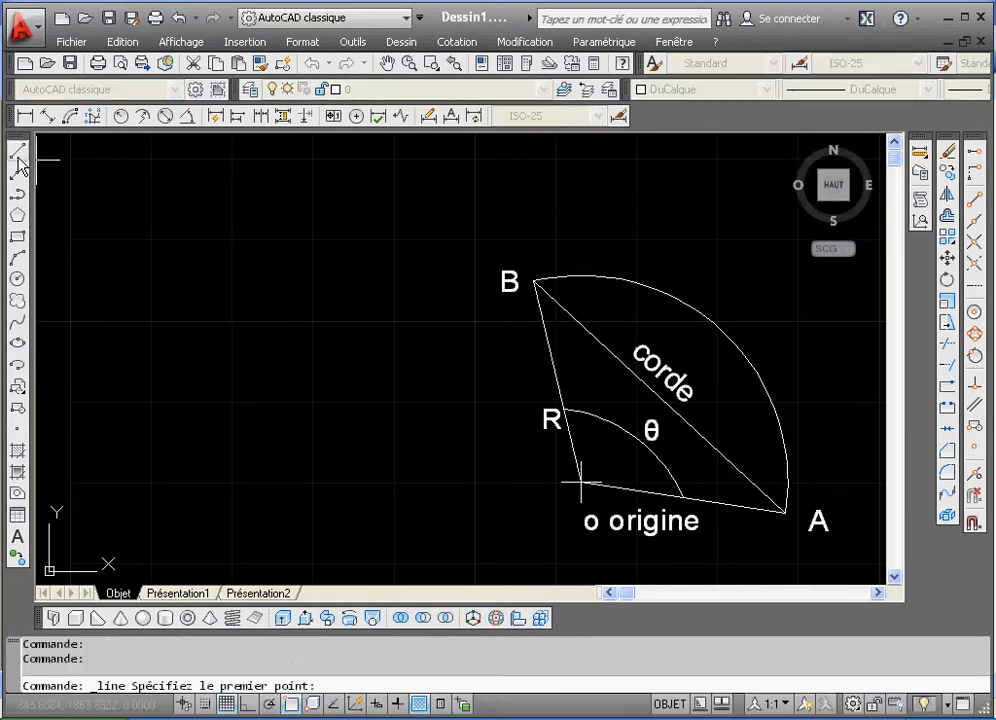
left_click(181, 257)
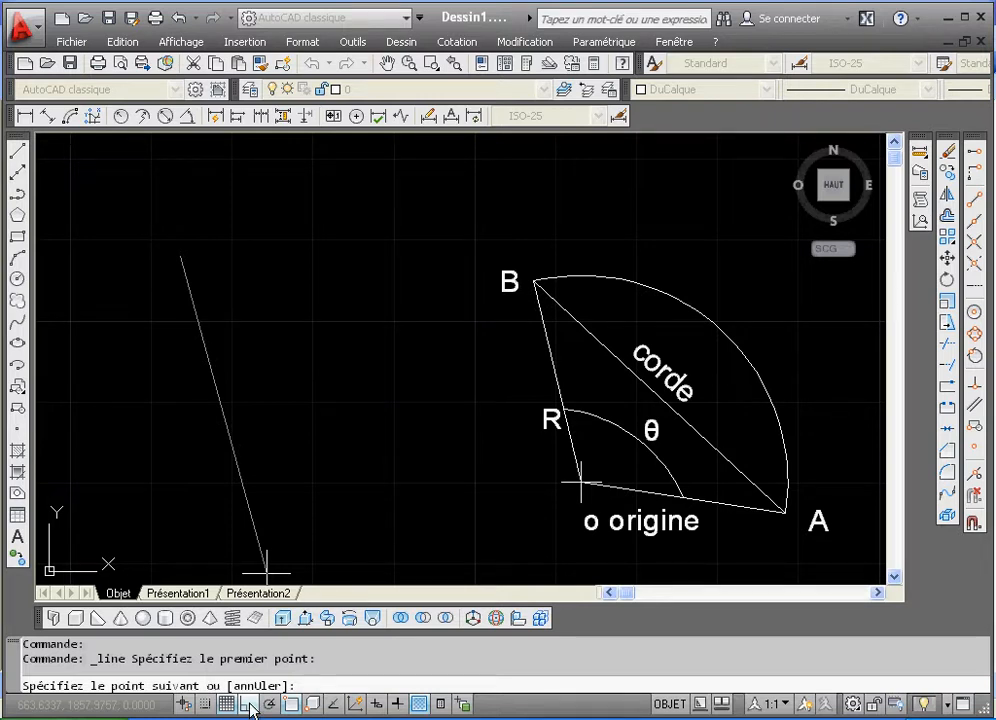
left_click(250, 706)
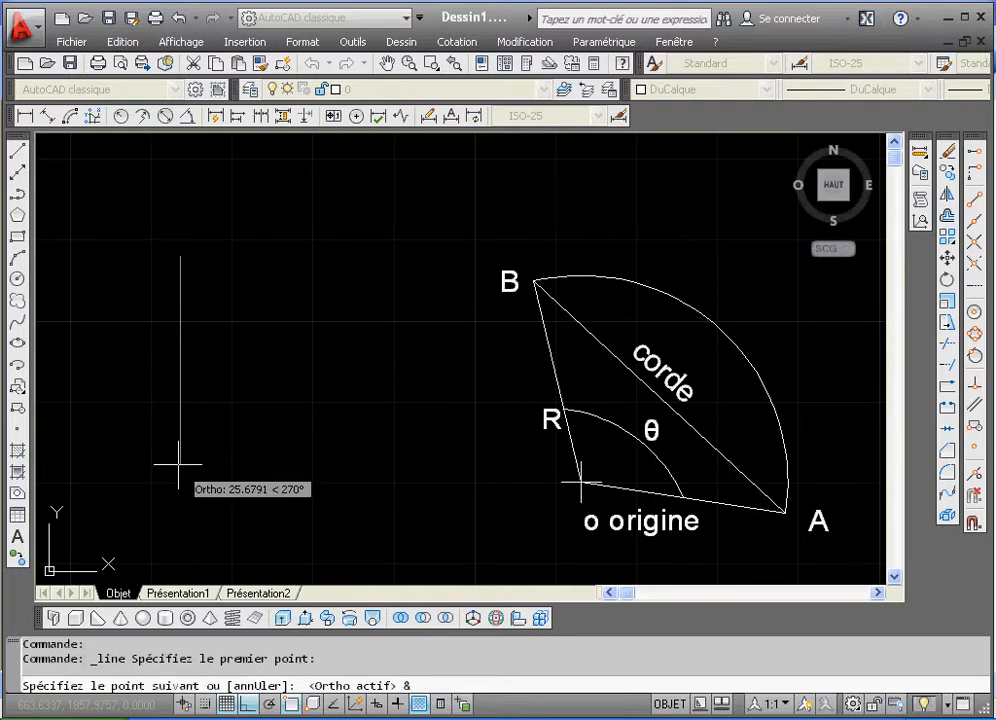
key("BackSpace")
key("Caps_Lock")
type("1")
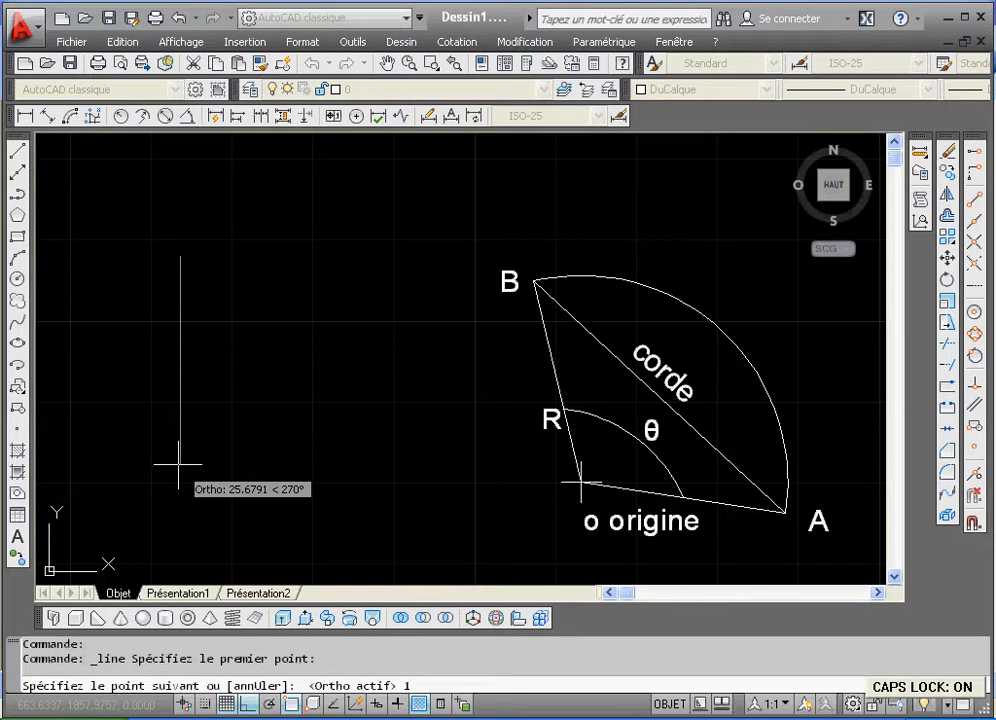
key("Return")
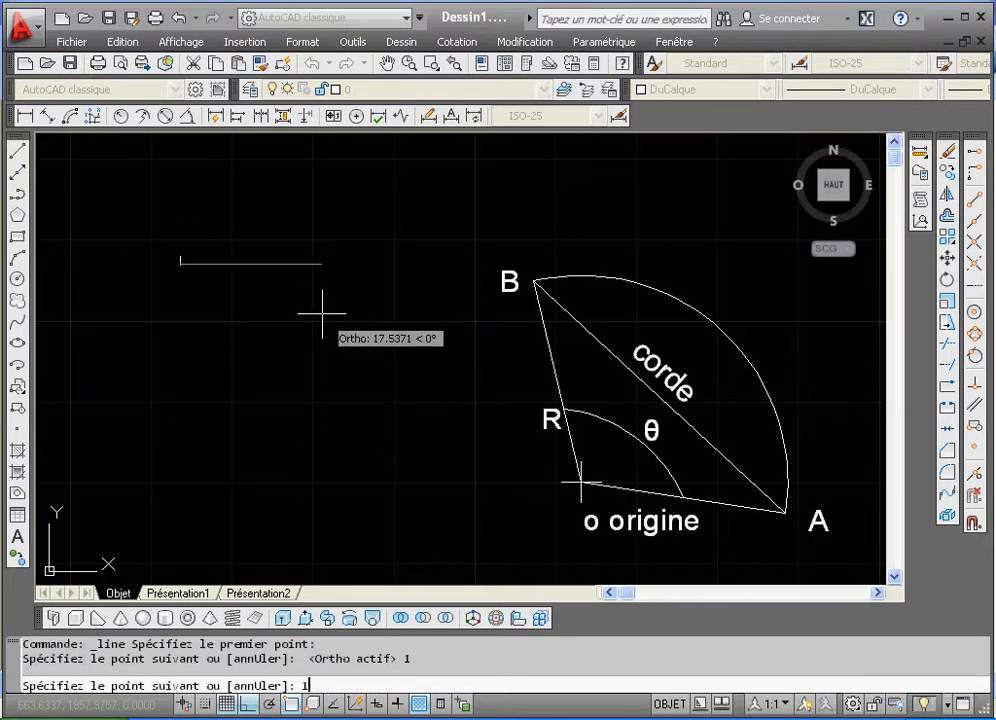
key("Return")
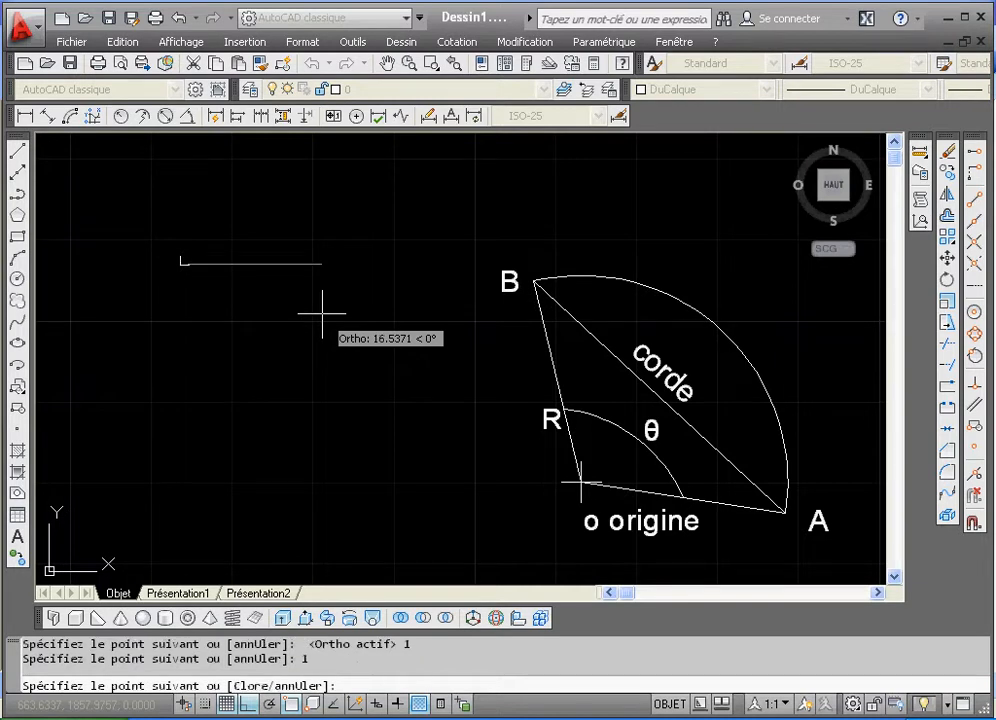
key("Return")
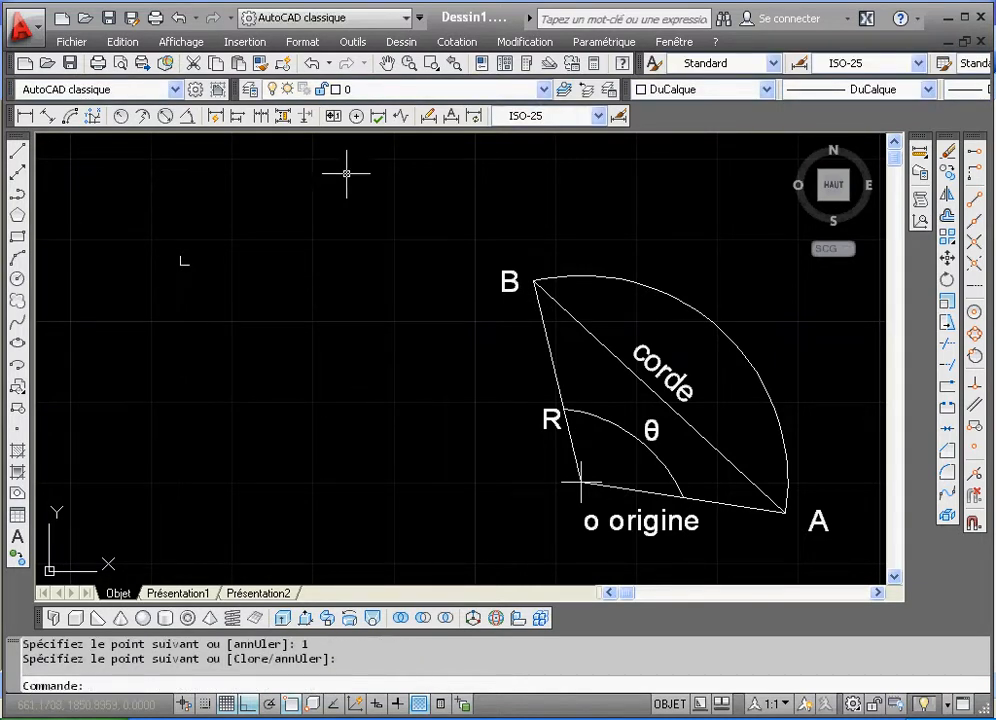
Step: Examine the small L formed by the two 1-unit lines up close
left_click(431, 63)
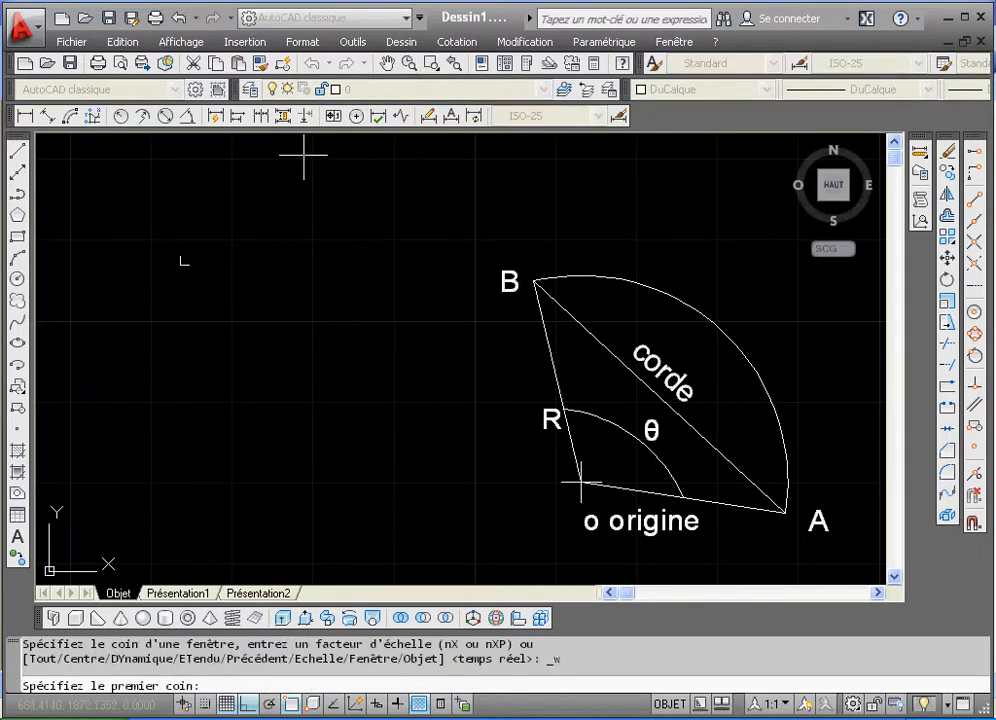
left_click(149, 202)
left_click(705, 420)
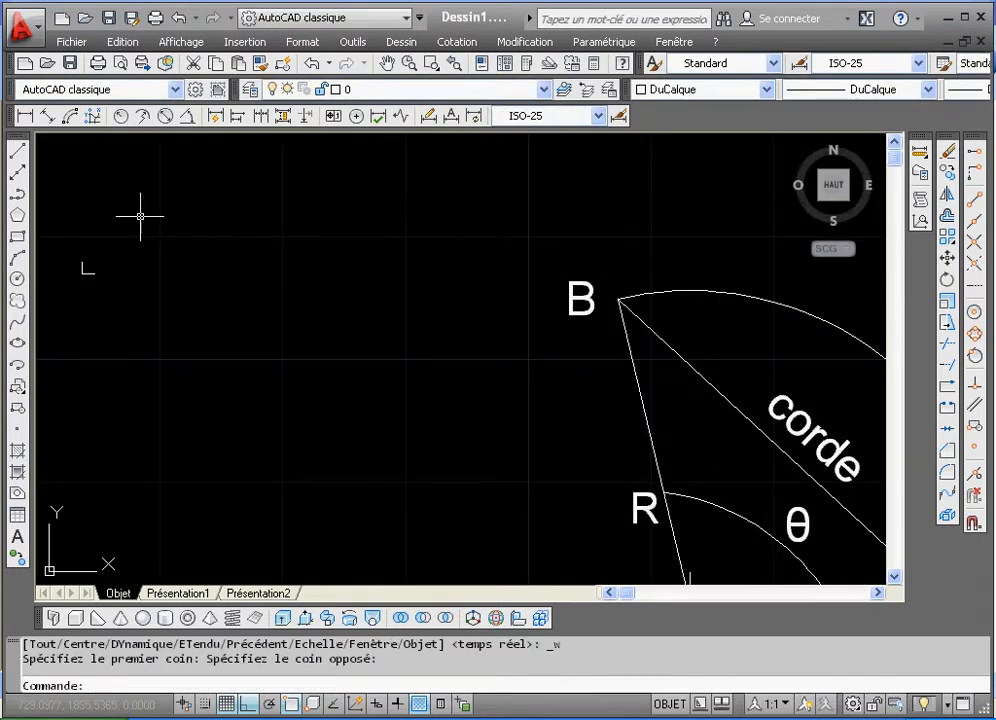
left_click(409, 63)
left_click_drag(362, 258, 434, 396)
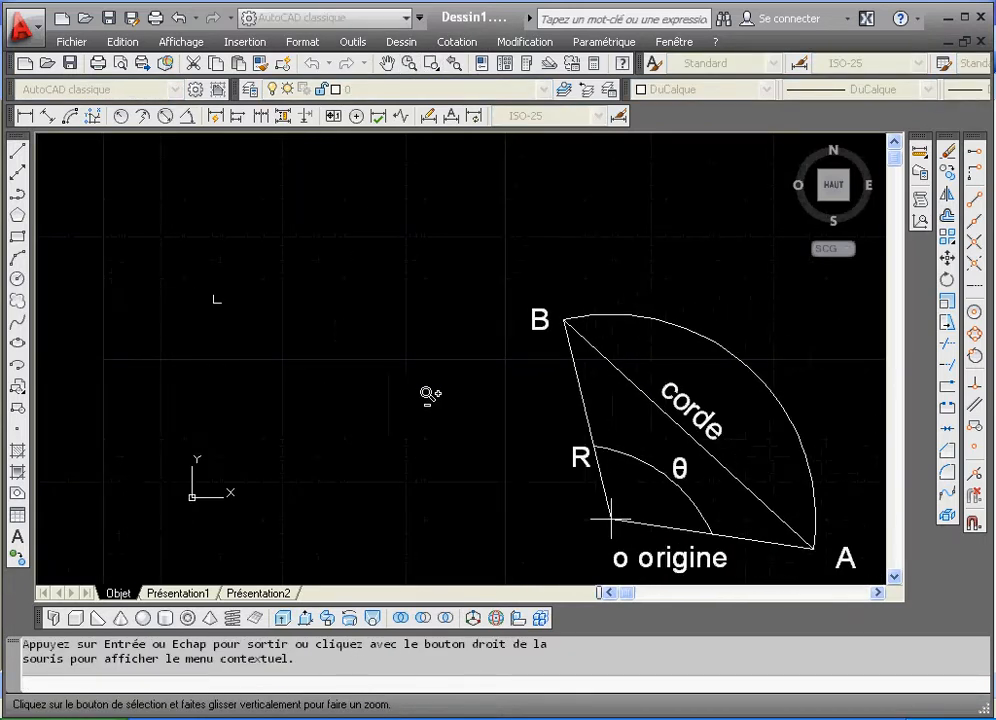
right_click(462, 392)
left_click(484, 398)
left_click(429, 66)
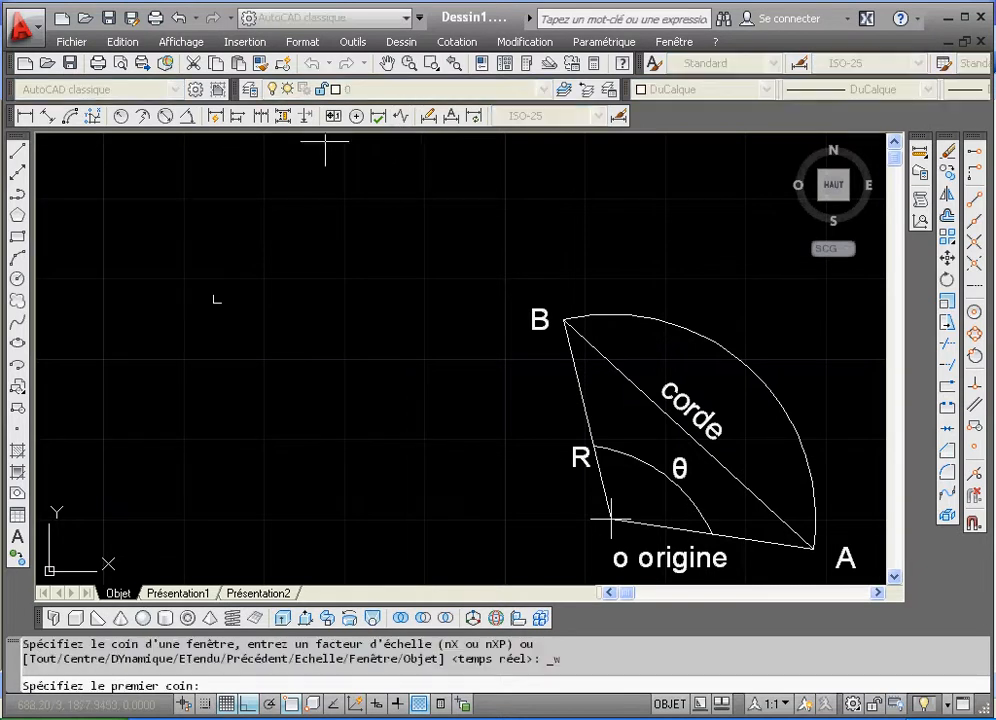
left_click(188, 273)
left_click(253, 338)
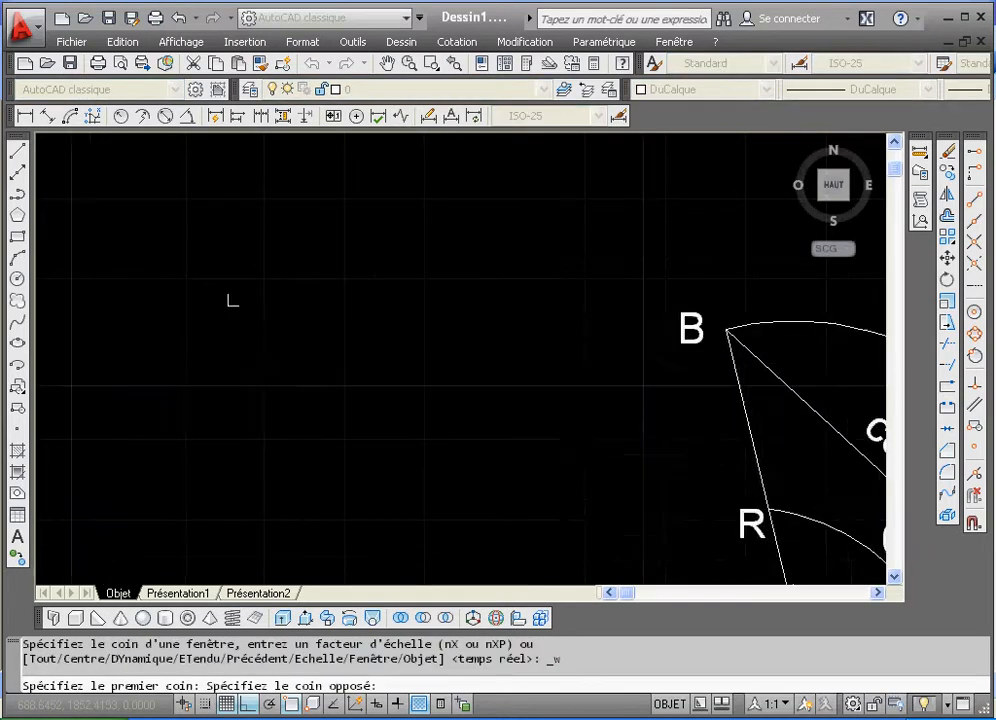
left_click(434, 63)
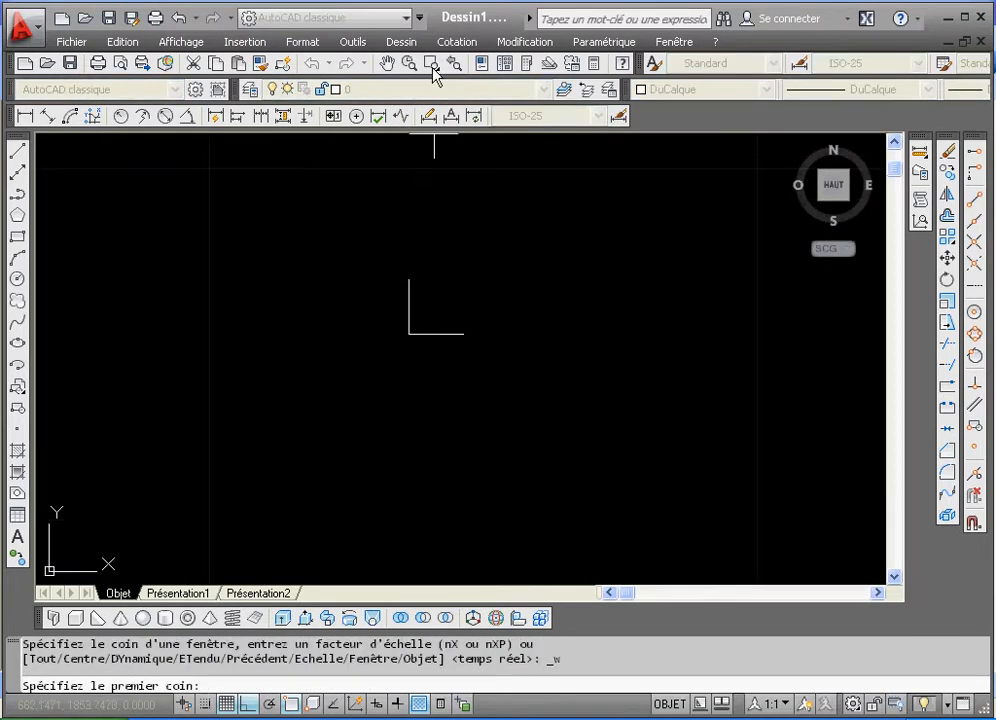
left_click(367, 251)
left_click(442, 298)
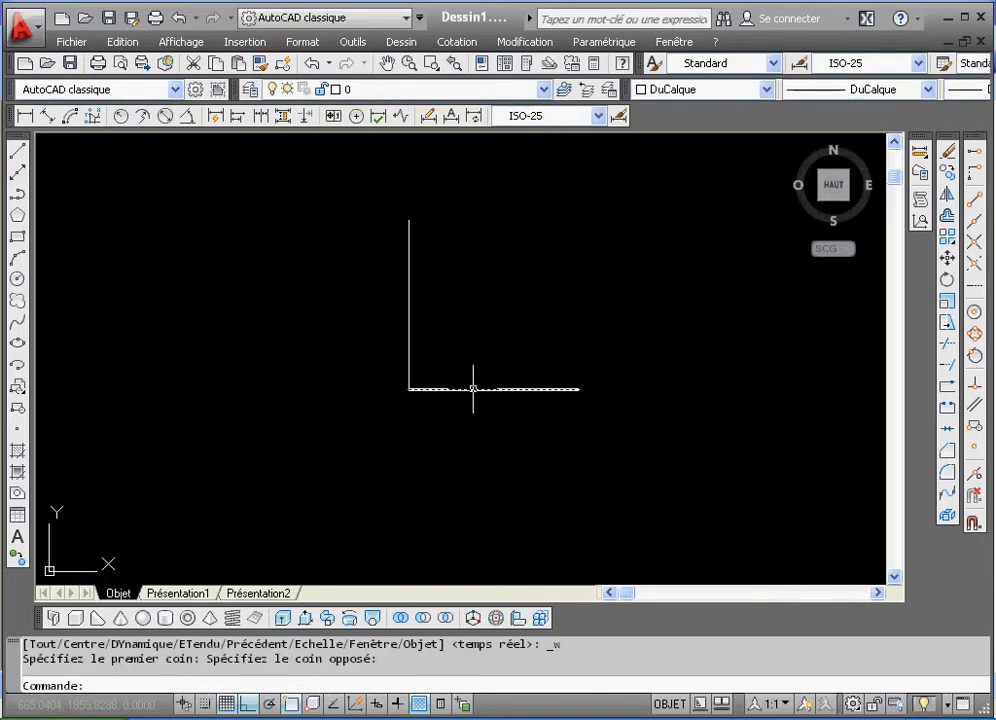
Step: Draw an arc starting at the horizontal line's free end, centred on the L's corner, with an included angle of 90°
left_click(21, 260)
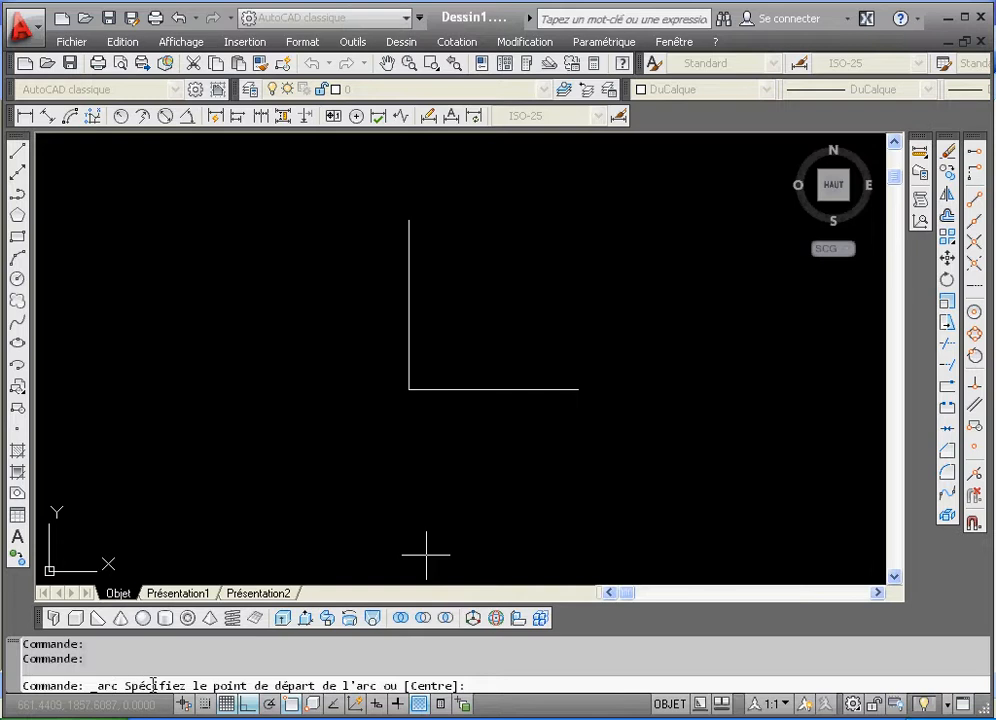
left_click(578, 389)
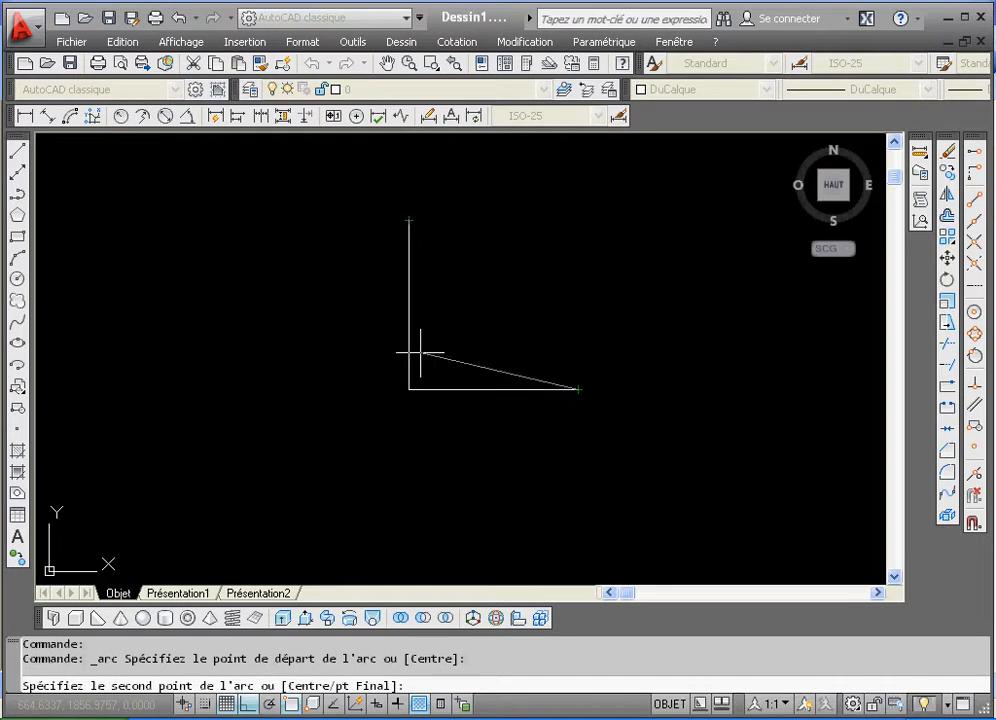
right_click(566, 220)
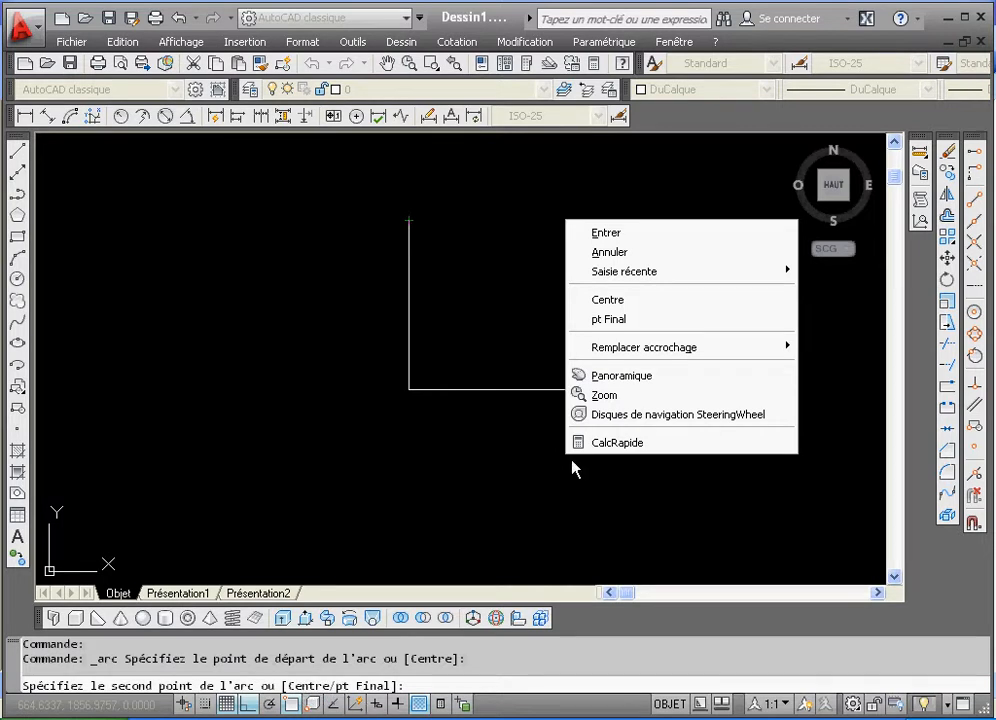
left_click(608, 300)
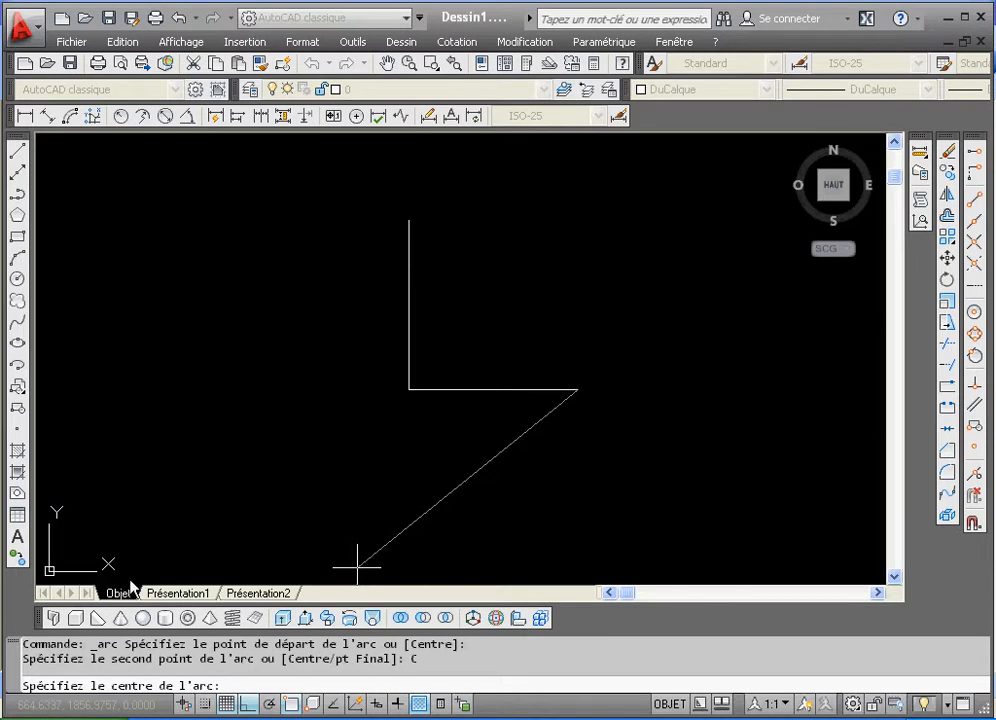
left_click(408, 390)
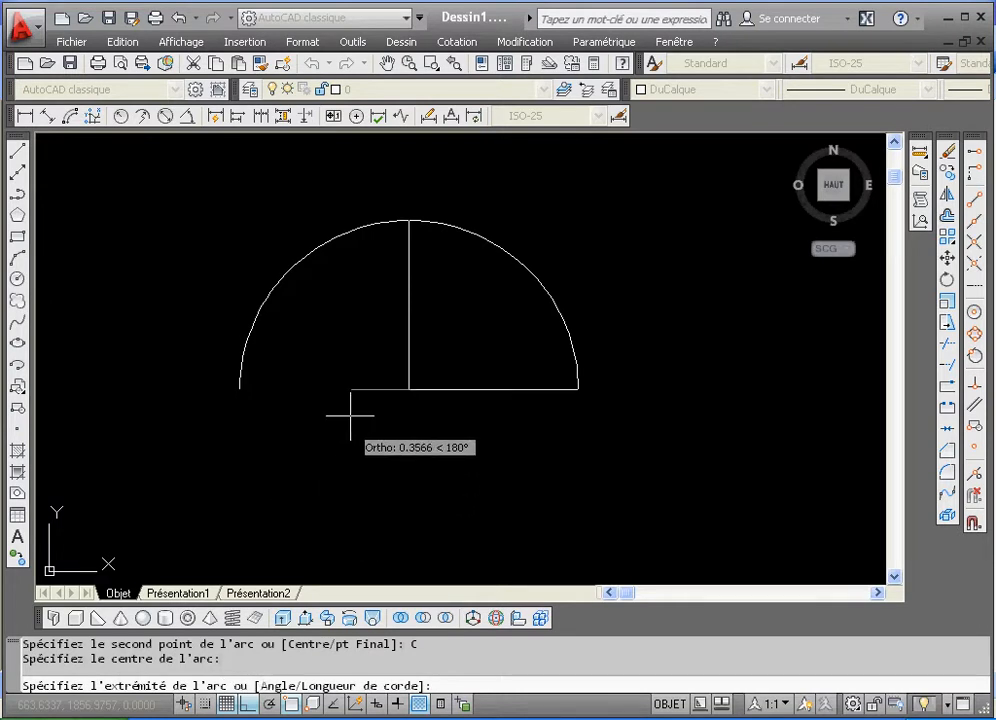
right_click(353, 385)
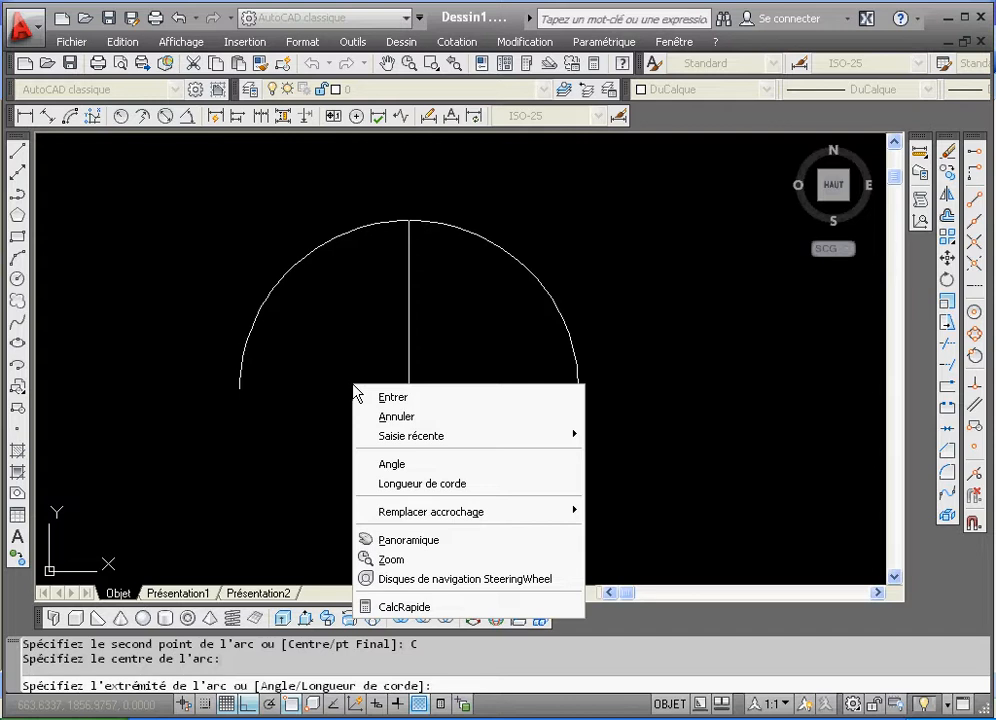
left_click(411, 466)
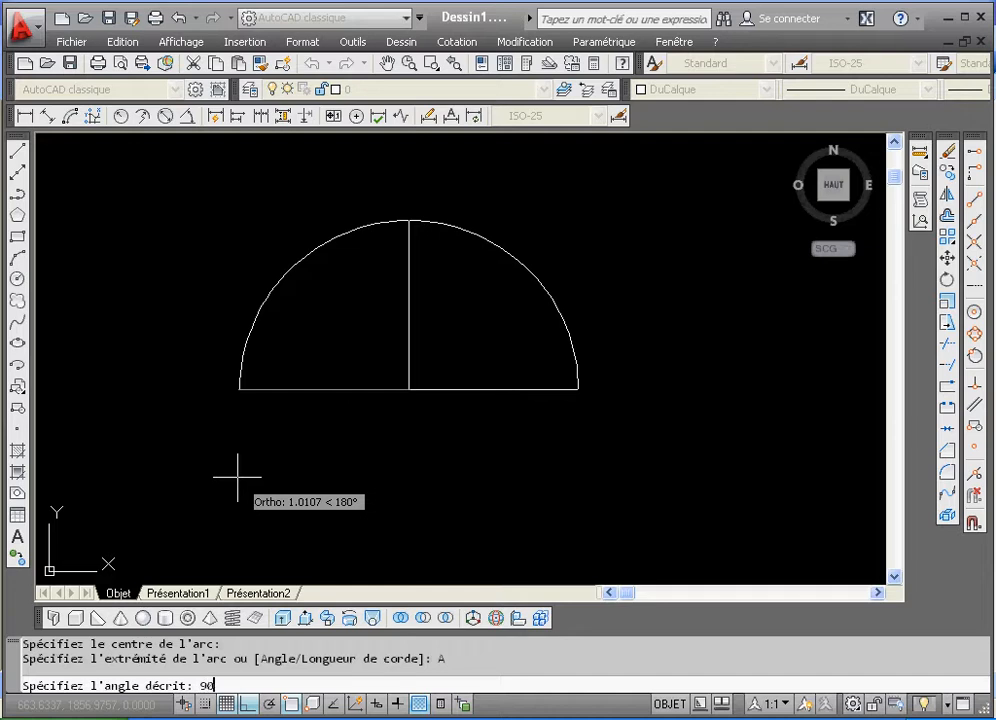
key("Return")
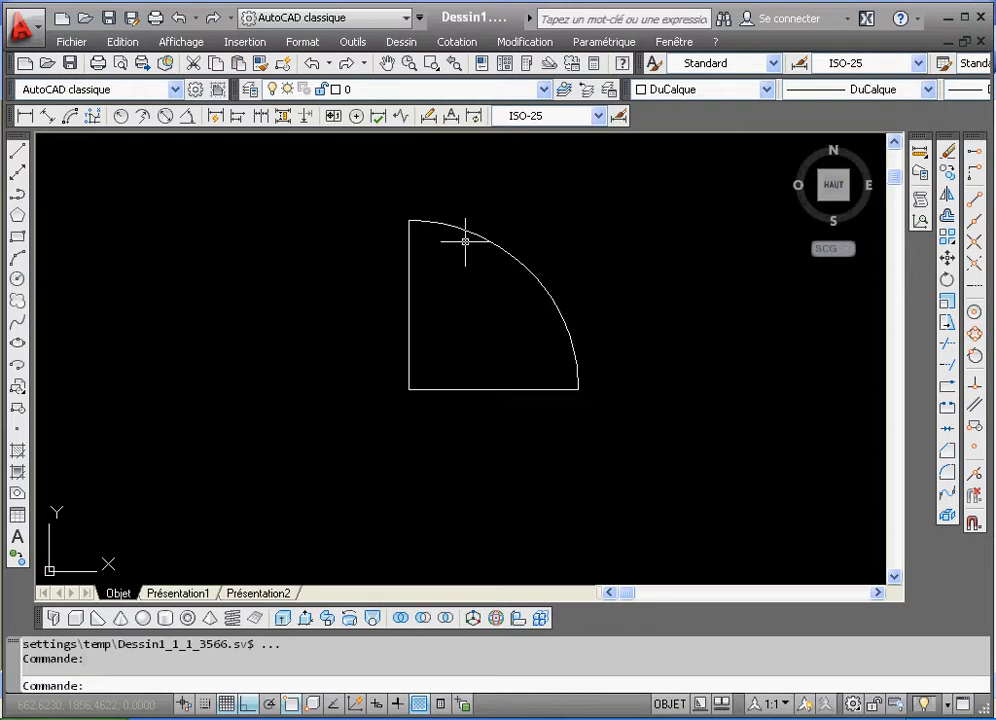
Step: Copy the two perpendicular lines, without the arc, from their corner to about 1.8 units to the left
left_click(948, 174)
left_click(500, 328)
left_click(382, 427)
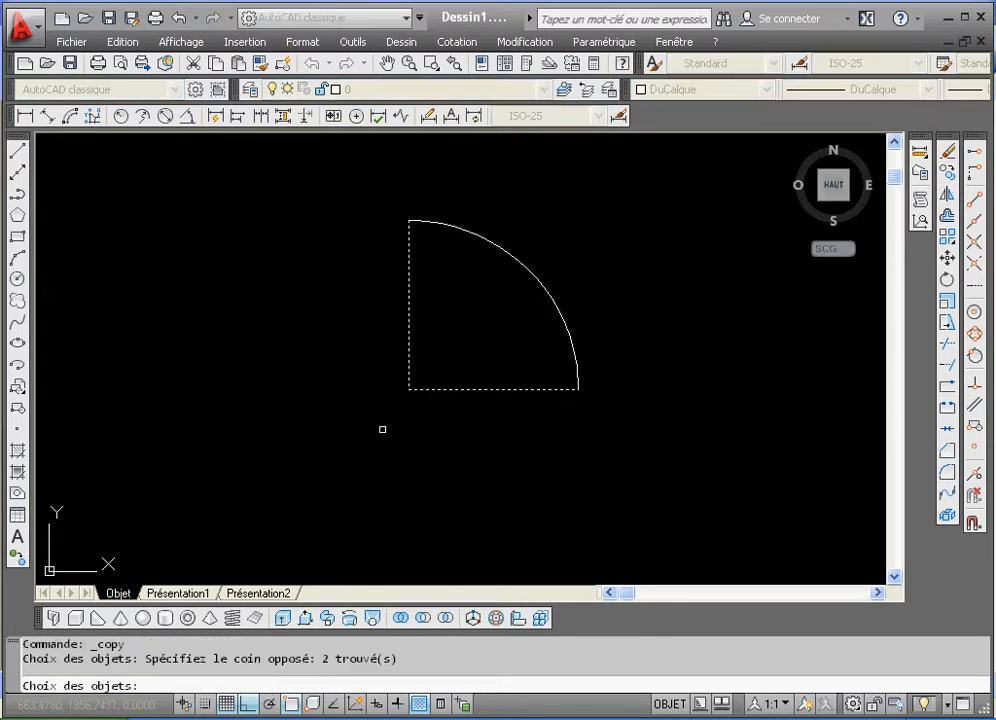
key("Return")
left_click(408, 389)
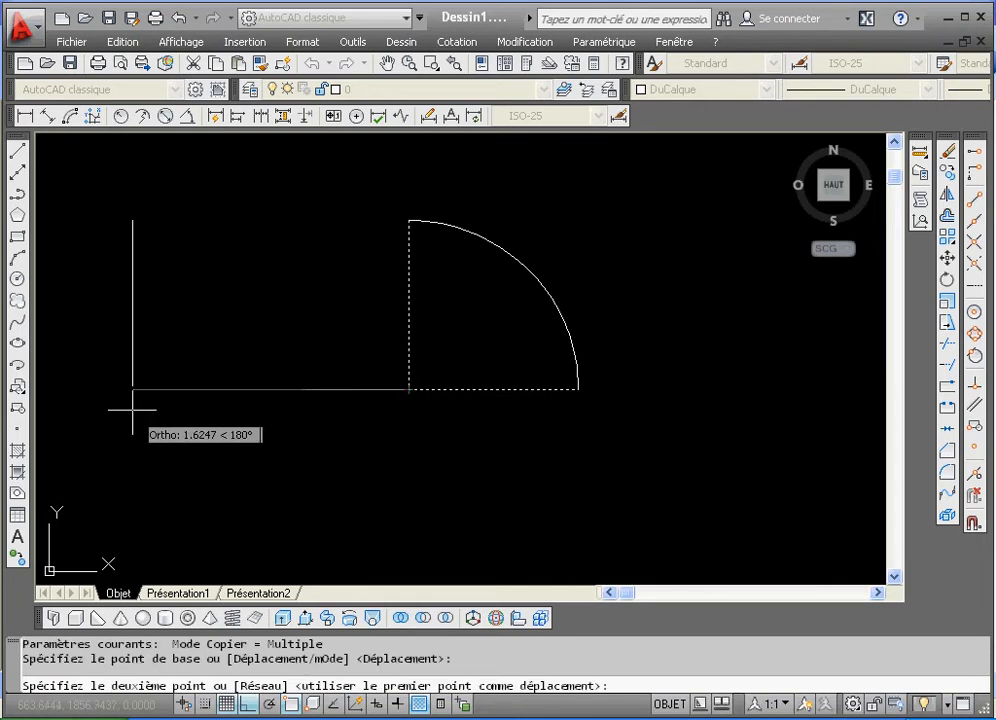
left_click(102, 408)
right_click(303, 345)
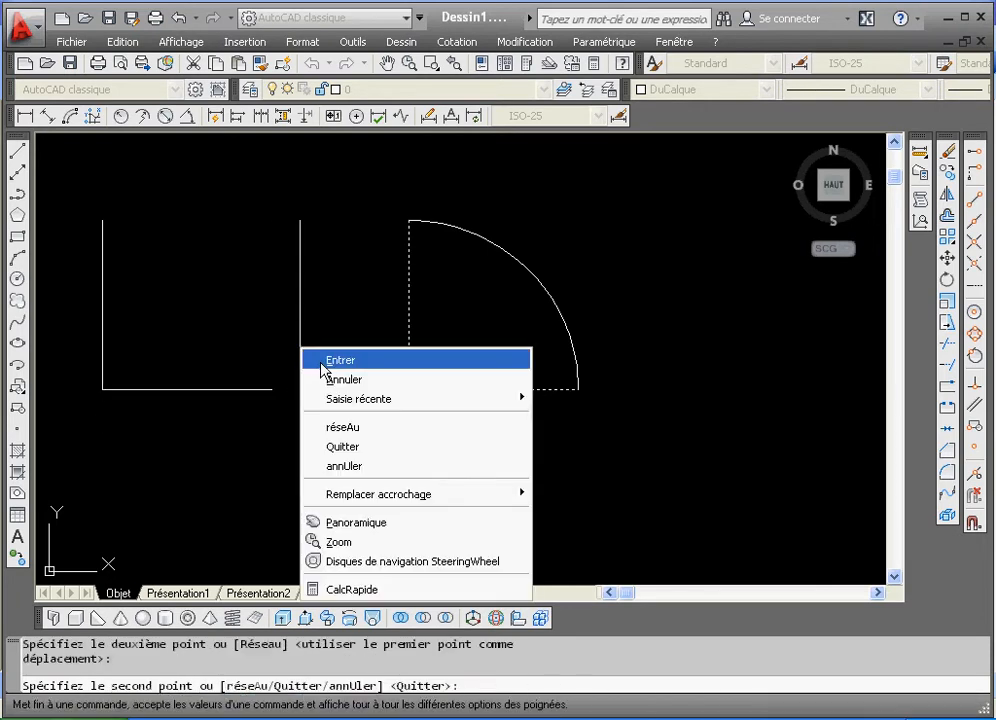
left_click(322, 358)
Step: Draw an arc centred on the copied L's corner, from the horizontal line's free end to the vertical line's upper end
left_click(17, 257)
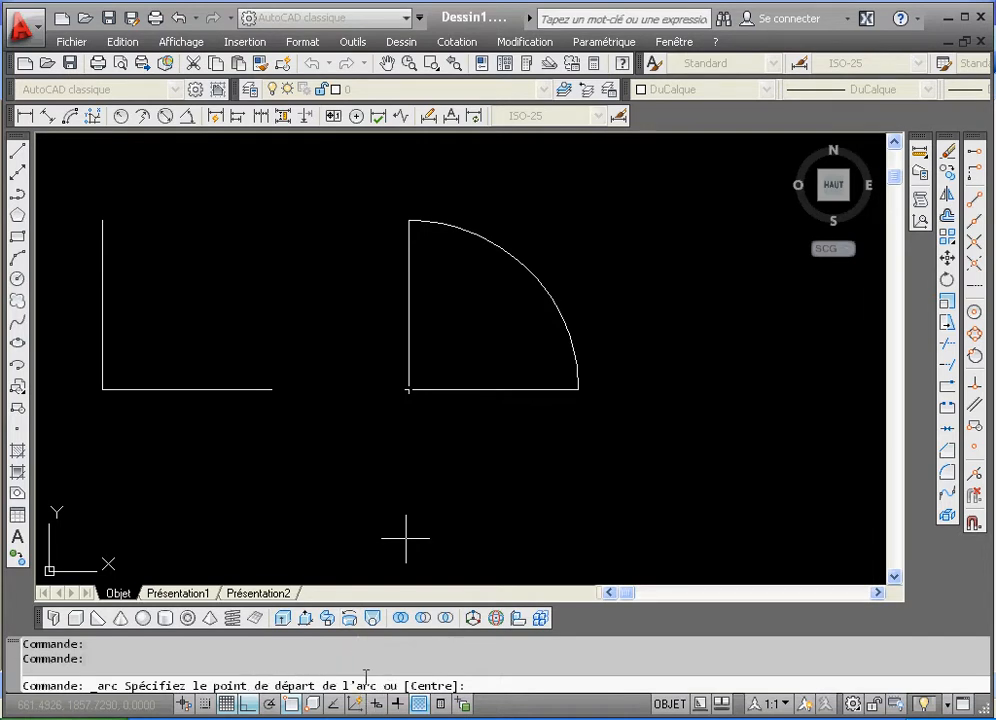
right_click(305, 431)
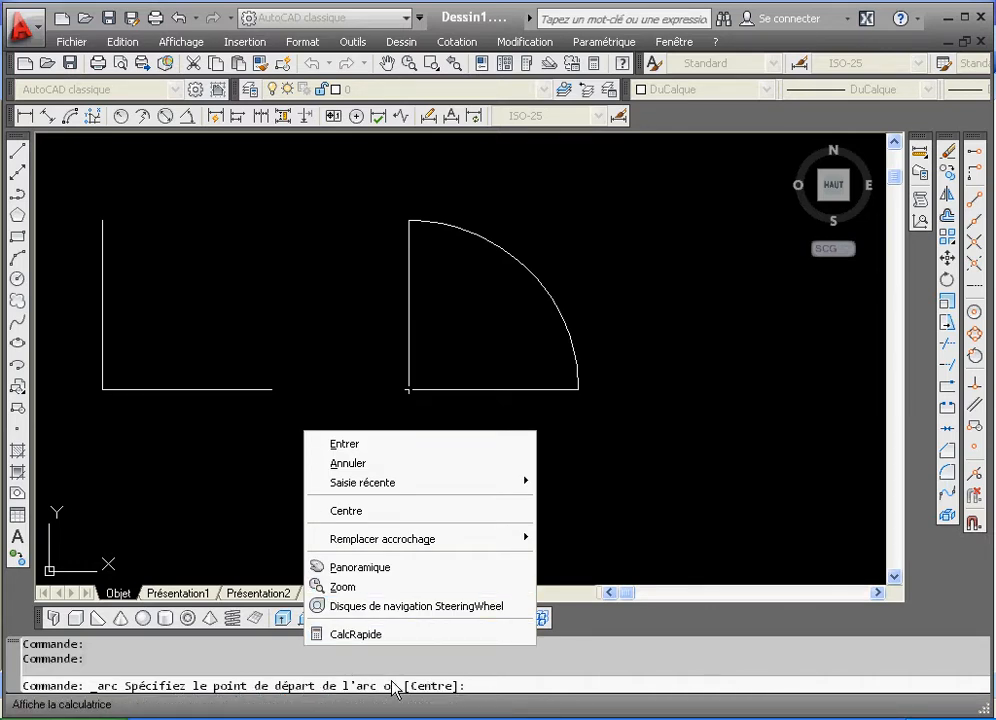
left_click(349, 513)
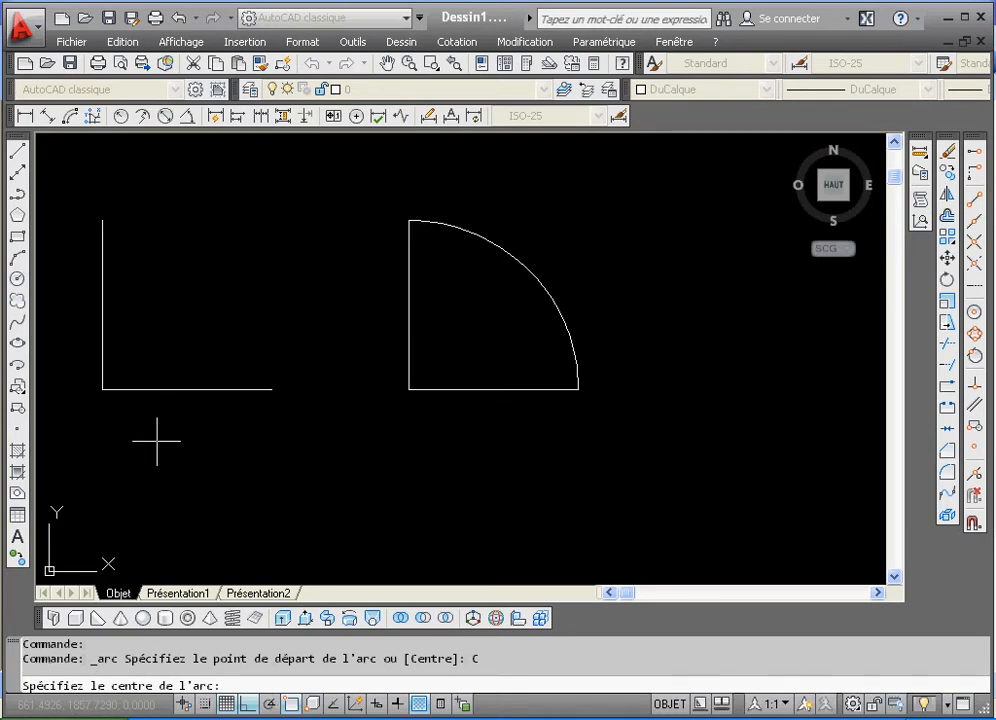
left_click(102, 390)
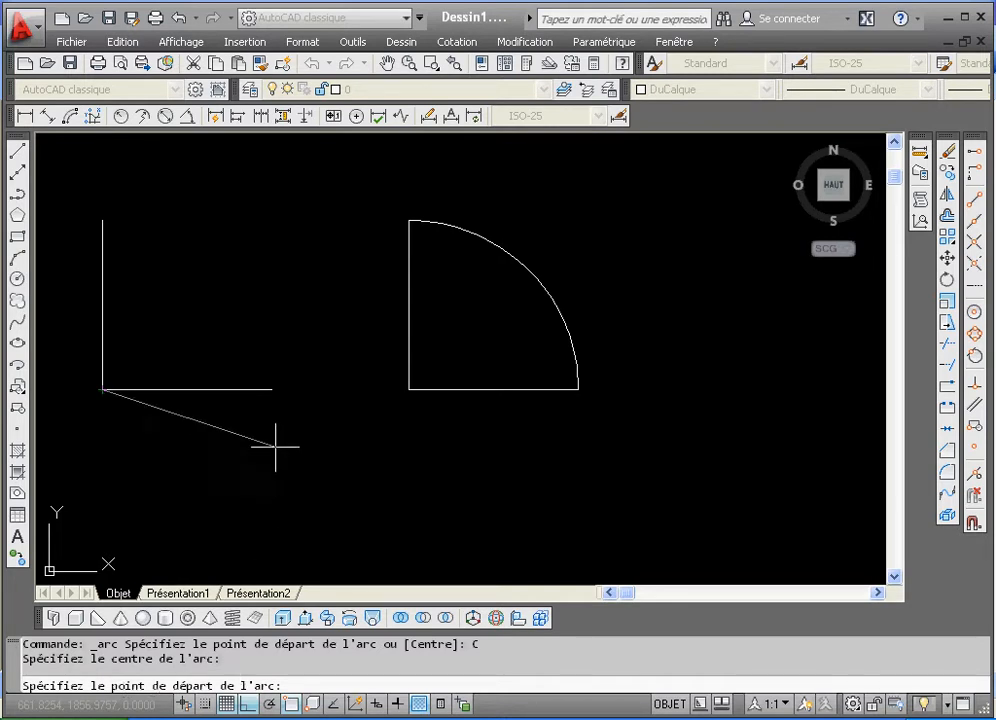
left_click(271, 389)
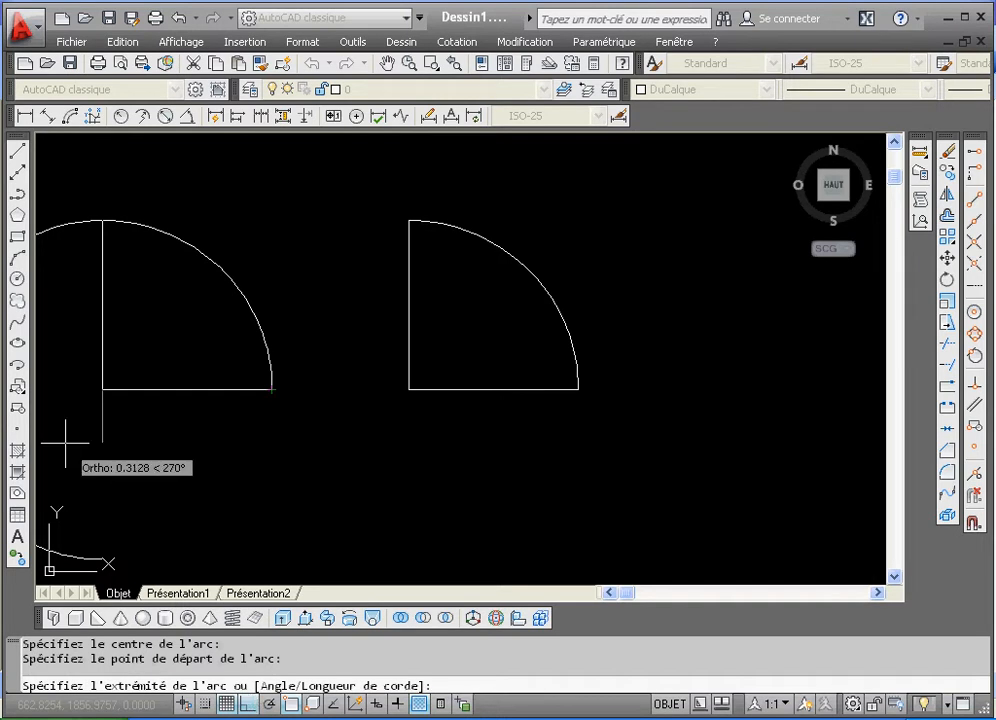
left_click(102, 219)
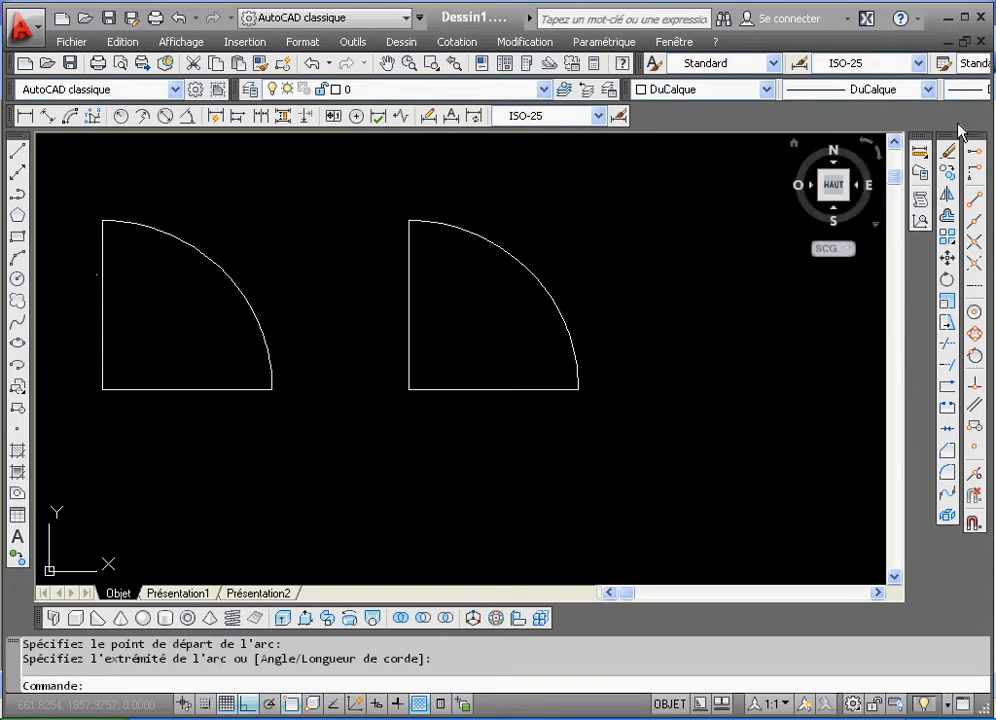
Step: Copy the left quarter circle's two straight lines from their corner to two overlapping positions to the right of the other quarter circle
left_click(947, 172)
left_click(168, 361)
left_click(88, 412)
key("Return")
left_click(102, 389)
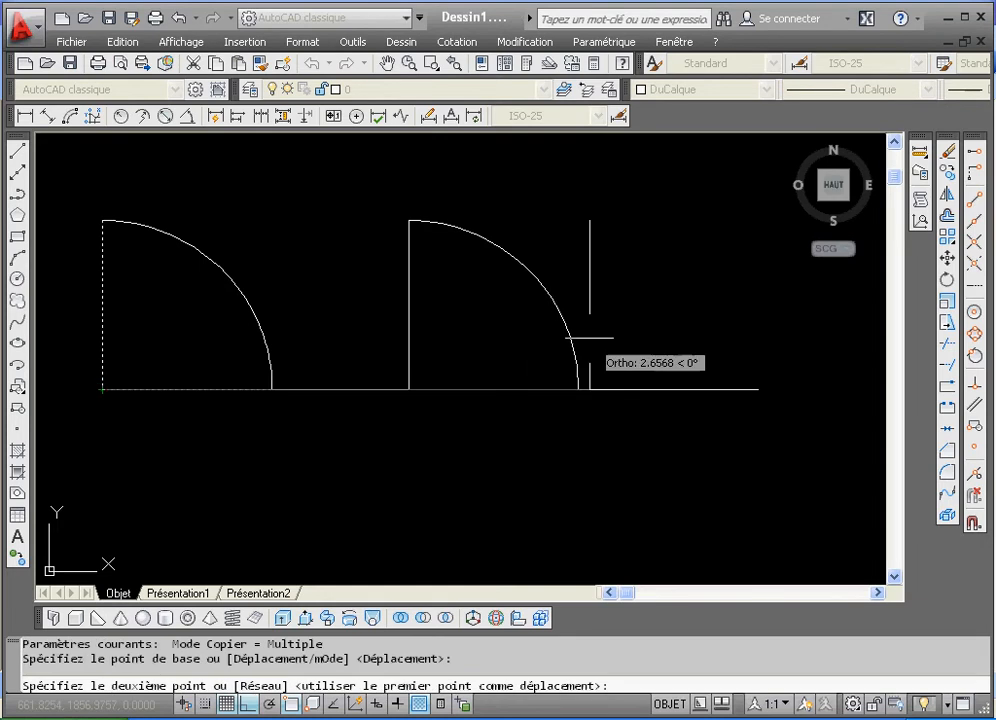
left_click(653, 352)
left_click(697, 441)
right_click(697, 441)
left_click(722, 451)
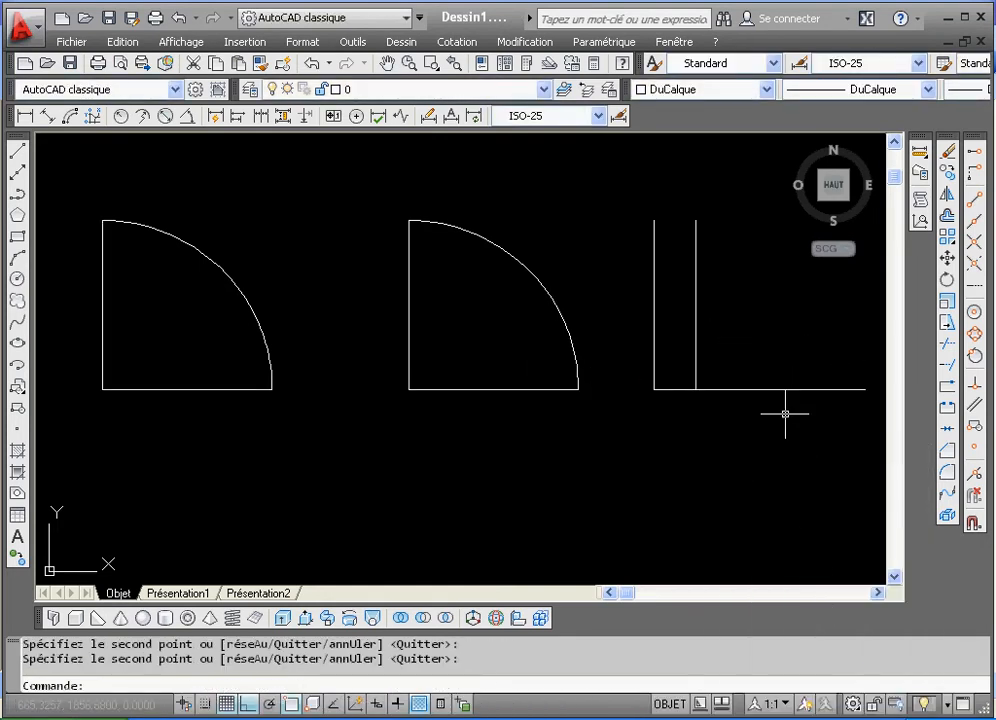
Step: Erase the overlapping extra copy of the vertical and horizontal lines, keeping the L nearest the middle quarter circle
left_click(697, 357)
left_click(866, 388)
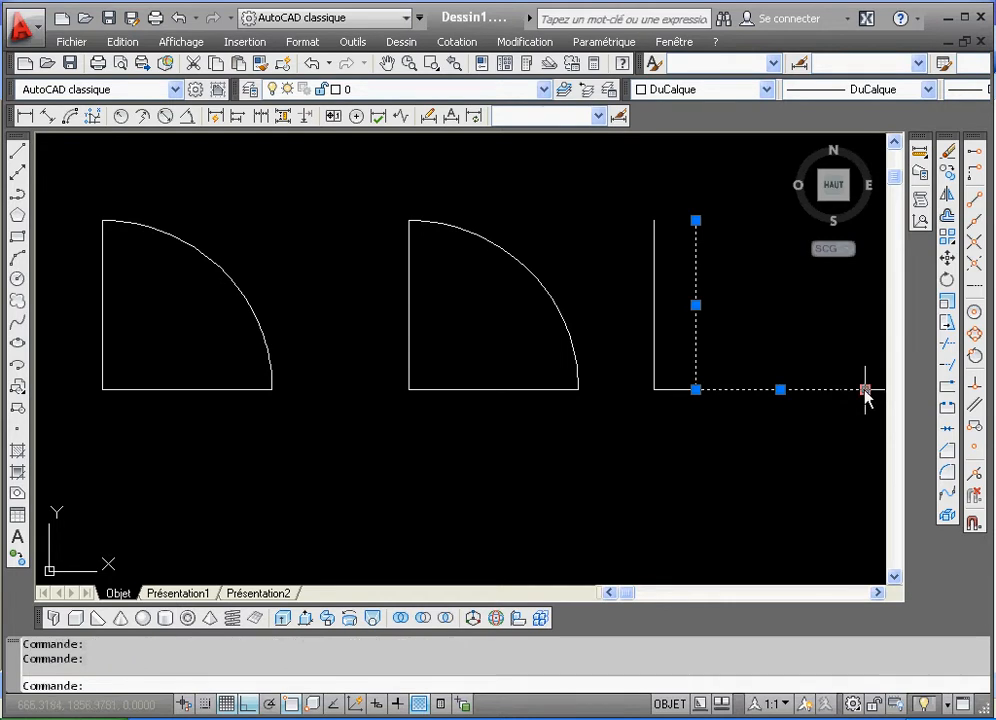
left_click(948, 151)
Step: Draw an arc centred on the remaining L's corner, starting at the horizontal line's free end, with its chord length picked at the vertical line's upper end
left_click(877, 593)
left_click(877, 593)
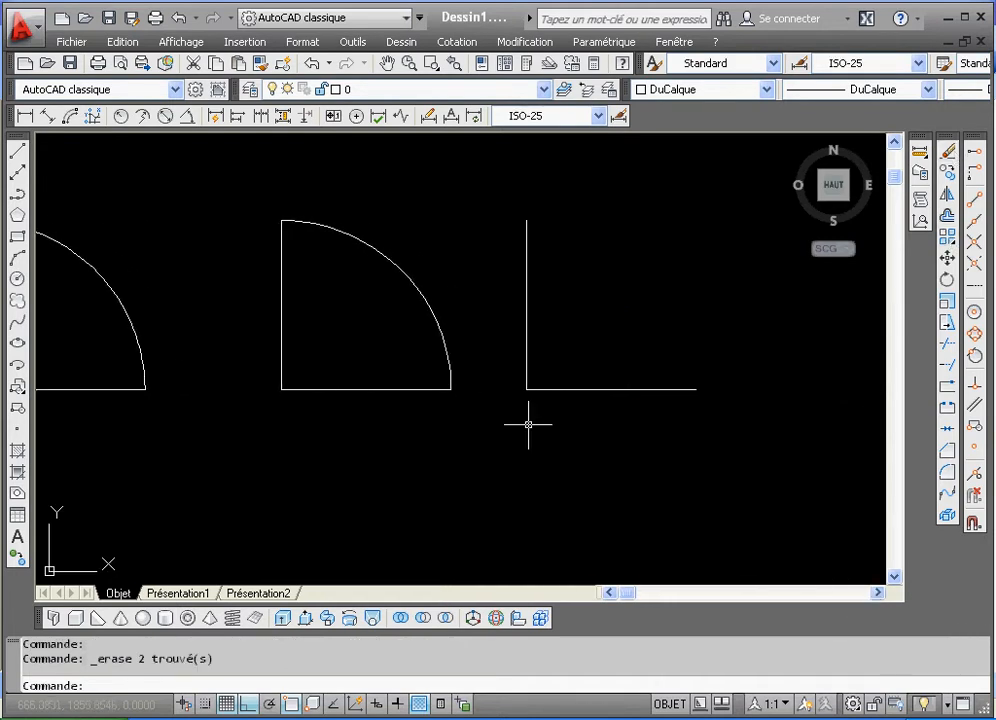
left_click(17, 258)
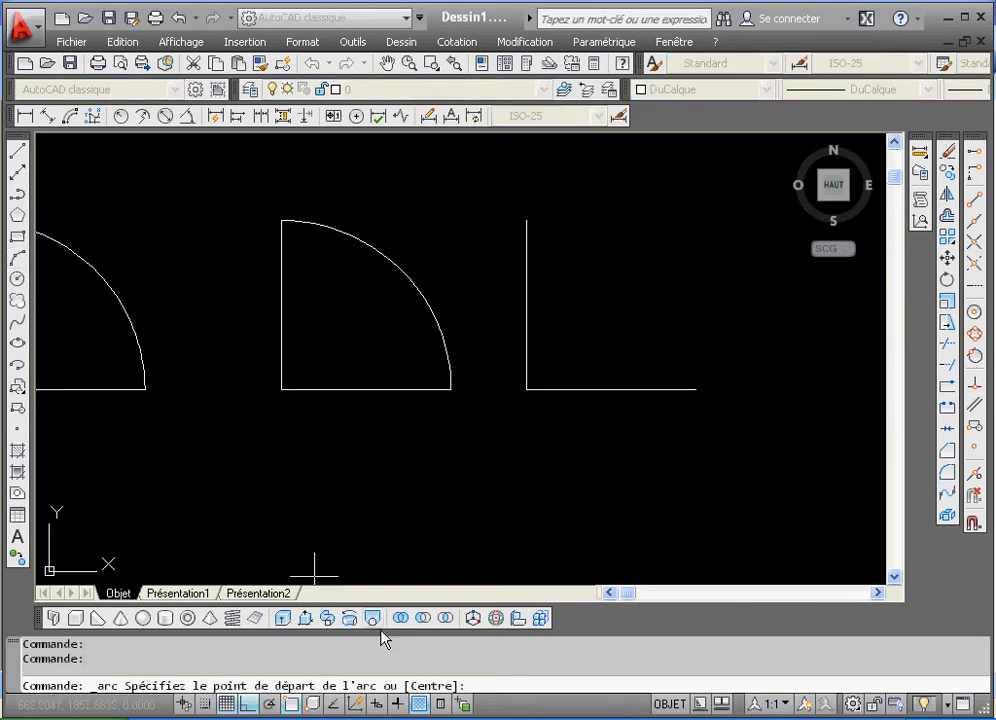
right_click(415, 473)
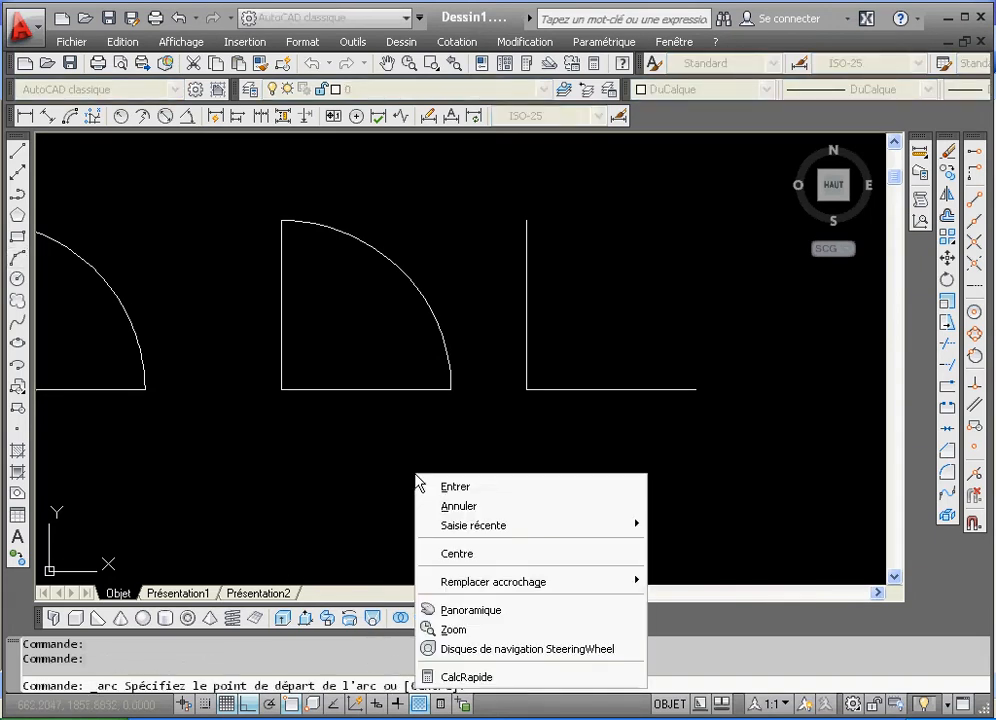
left_click(476, 553)
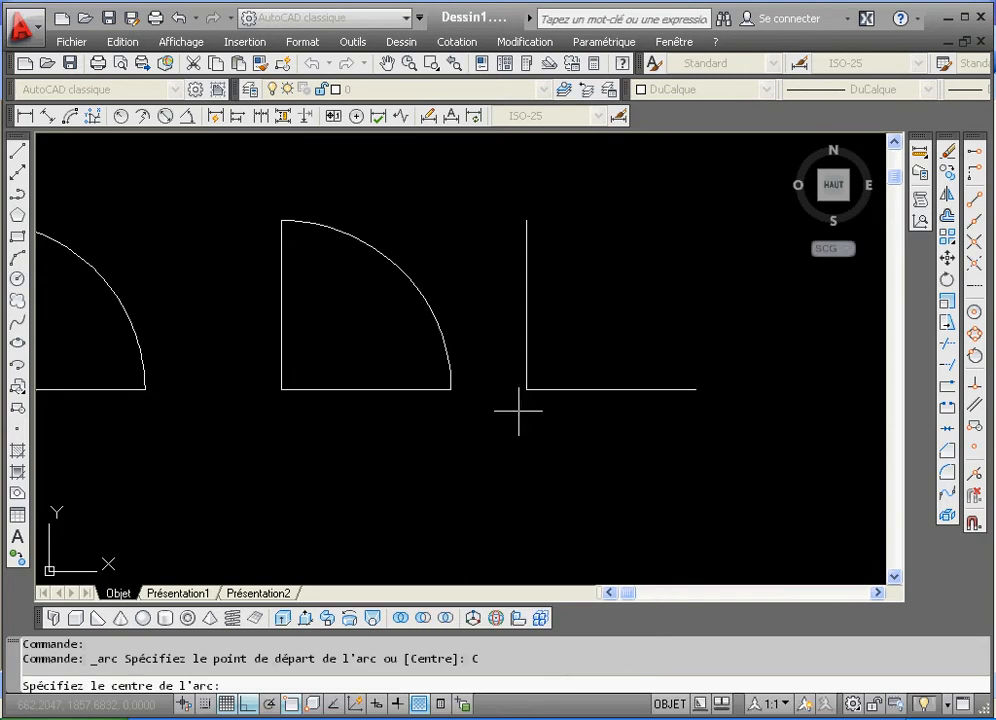
left_click(526, 389)
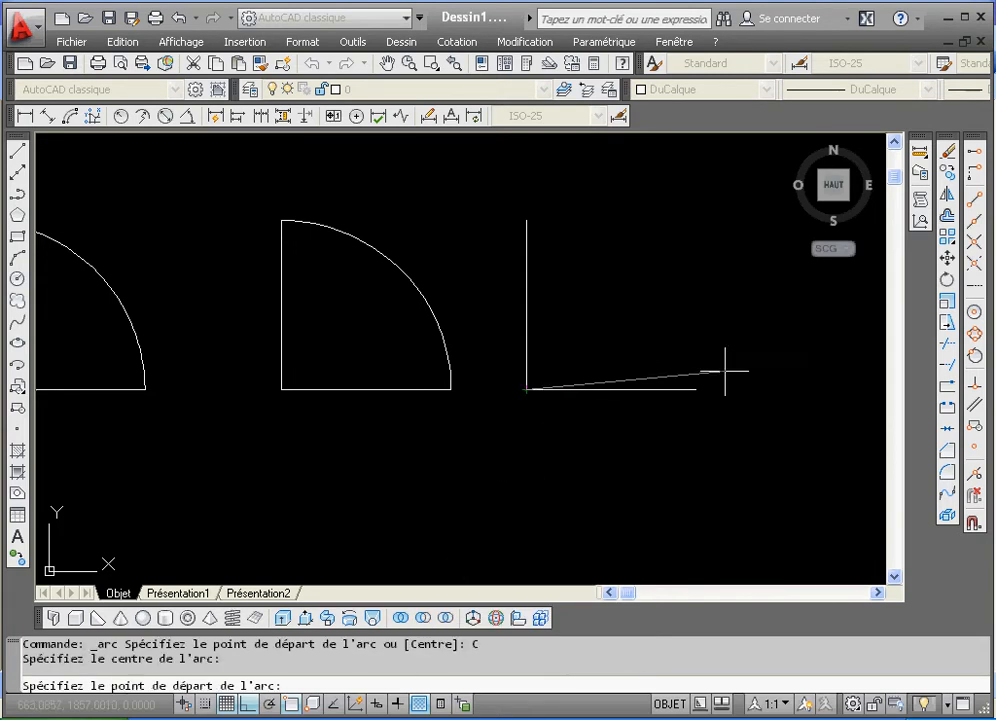
left_click(696, 389)
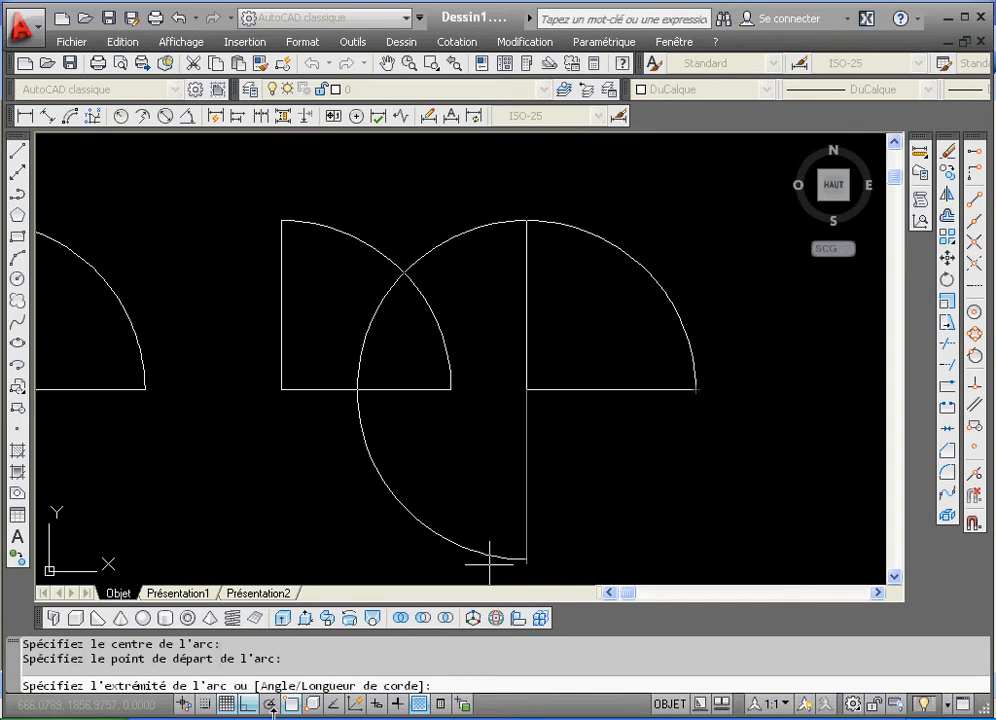
right_click(476, 372)
left_click(522, 468)
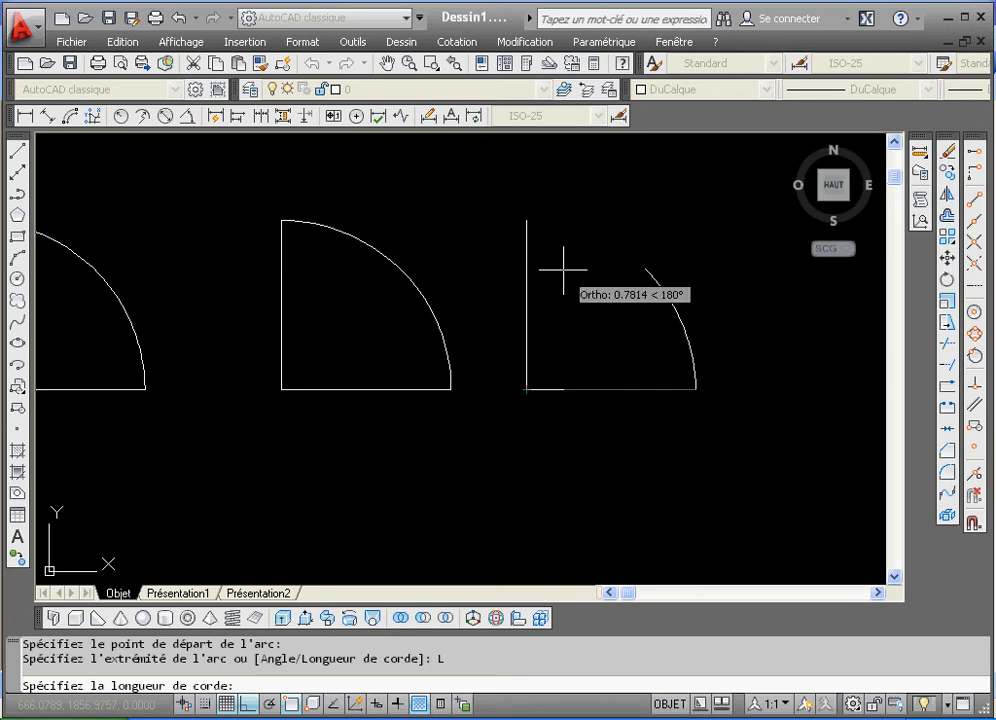
left_click(527, 219)
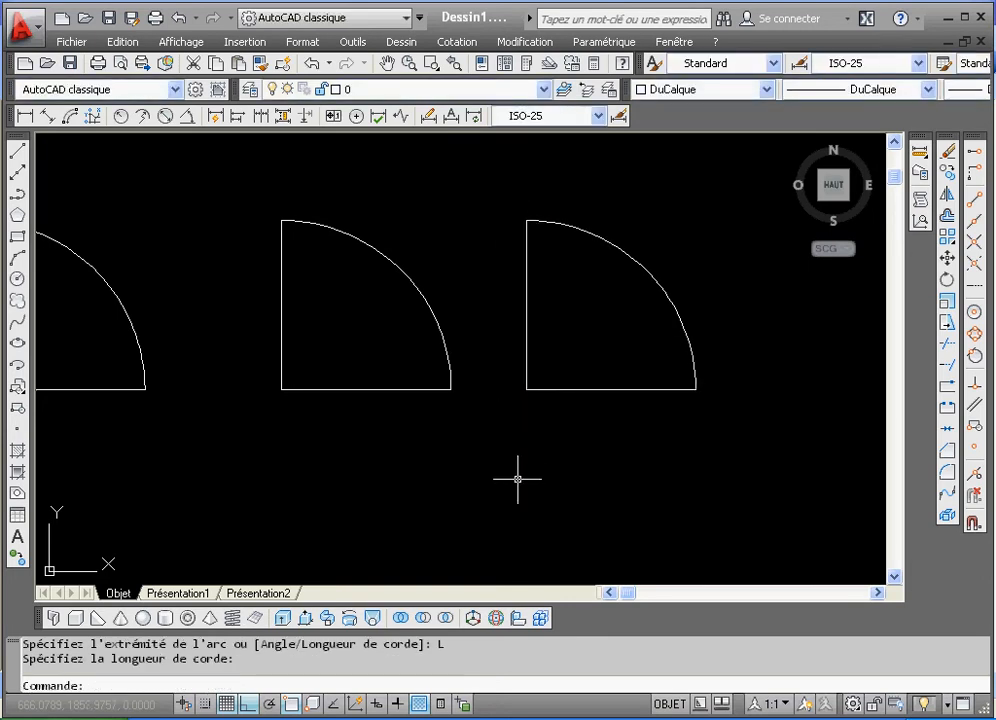
Step: Pan the drawing to show all three quarter circles and return to AutoCAD from the chord diagram in Word
left_click(386, 63)
mouse_move(430, 289)
left_mouse_down()
mouse_move(562, 351)
mouse_move(545, 297)
left_mouse_up()
right_click(546, 298)
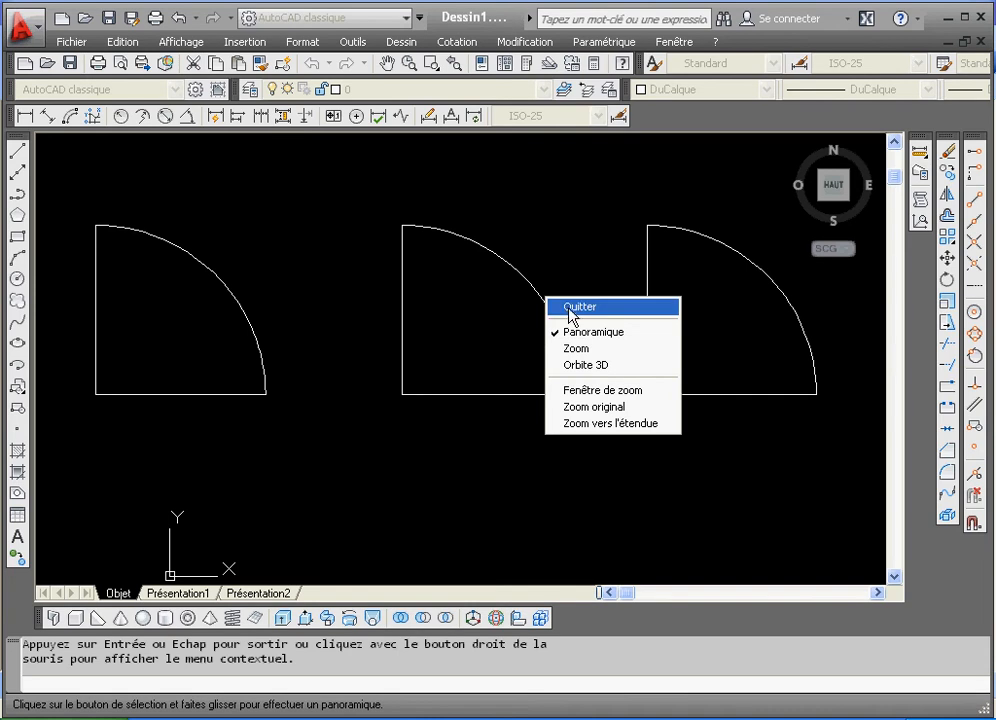
left_click(566, 307)
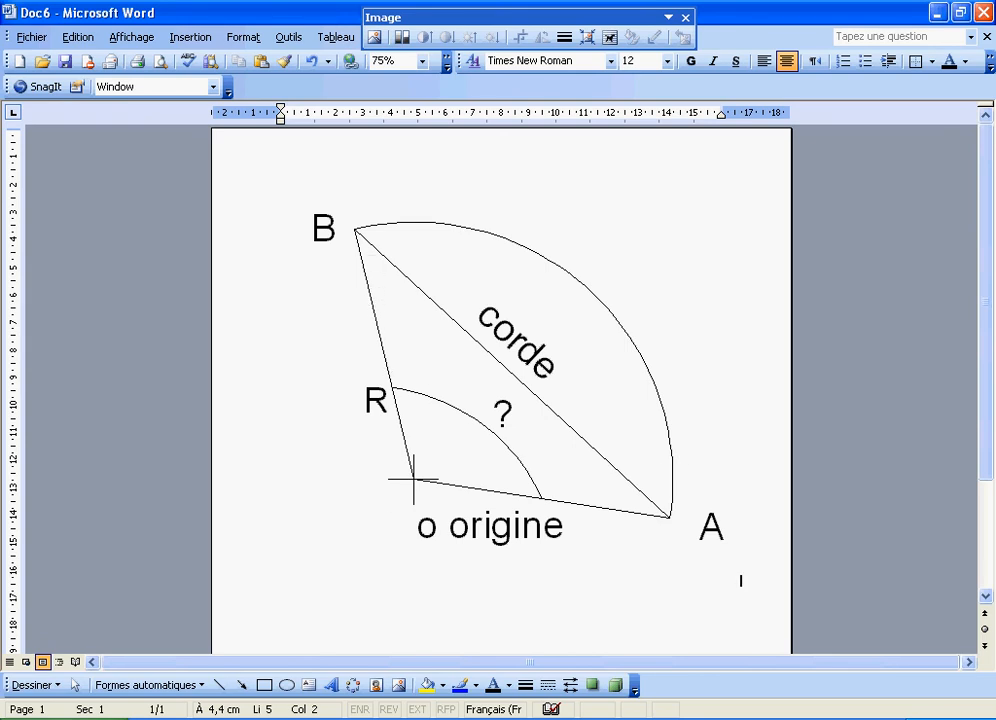
key("alt+Tab")
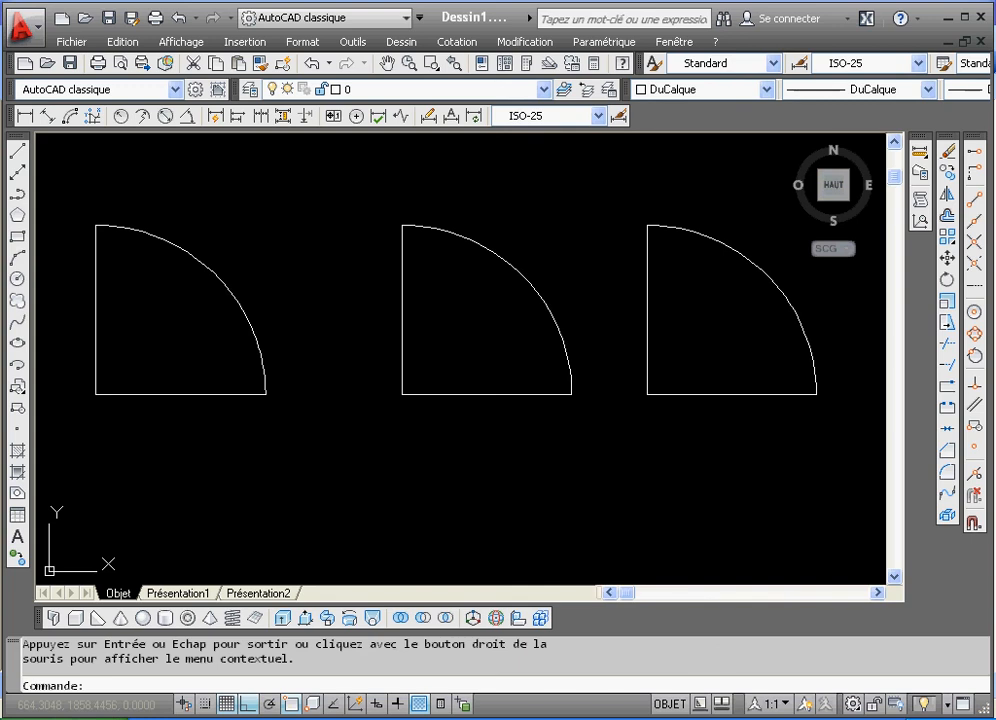